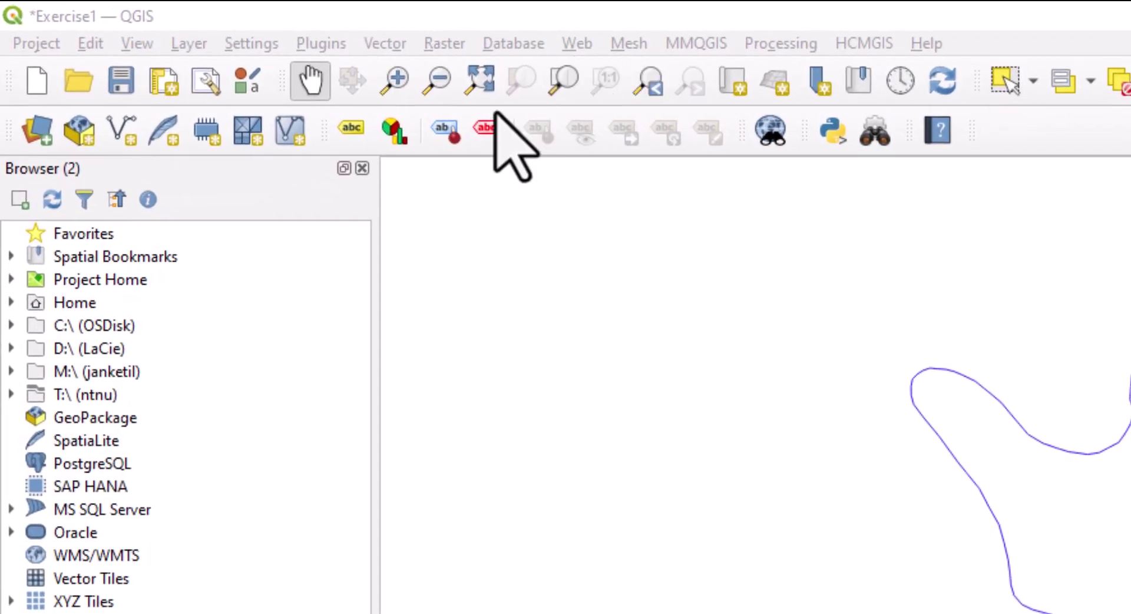
Open the Add WMS/WMTS Layer dialog from the Layer menu and start a new connection.
{"action": "left_click", "coordinate": [188, 44]}
{"action": "left_click", "coordinate": [188, 44]}
{"action": "left_click", "coordinate": [188, 46]}
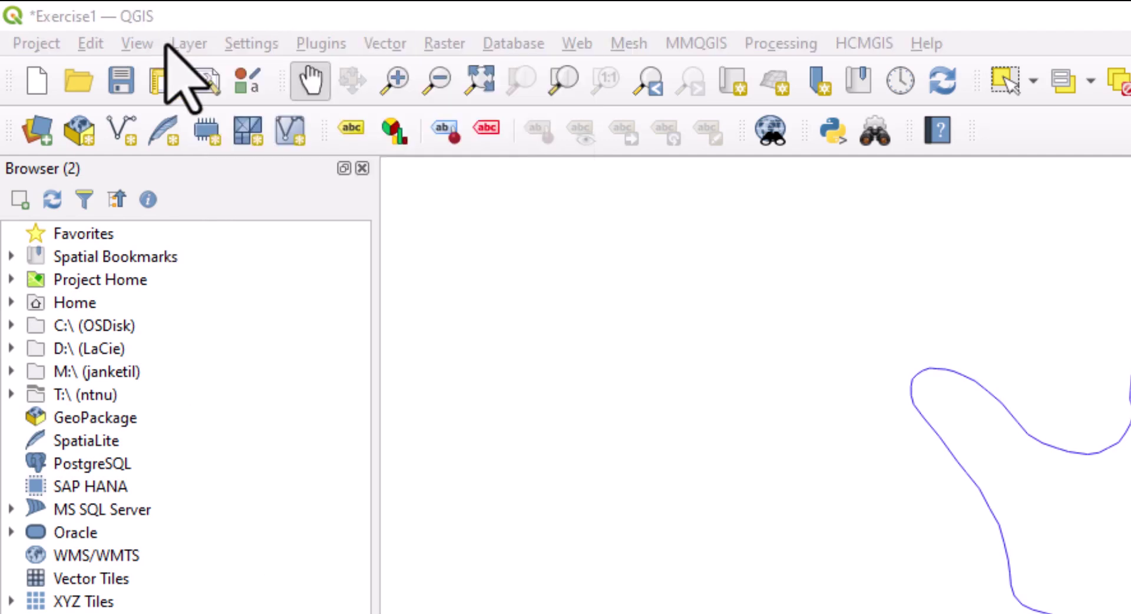
{"action": "left_click", "coordinate": [189, 50]}
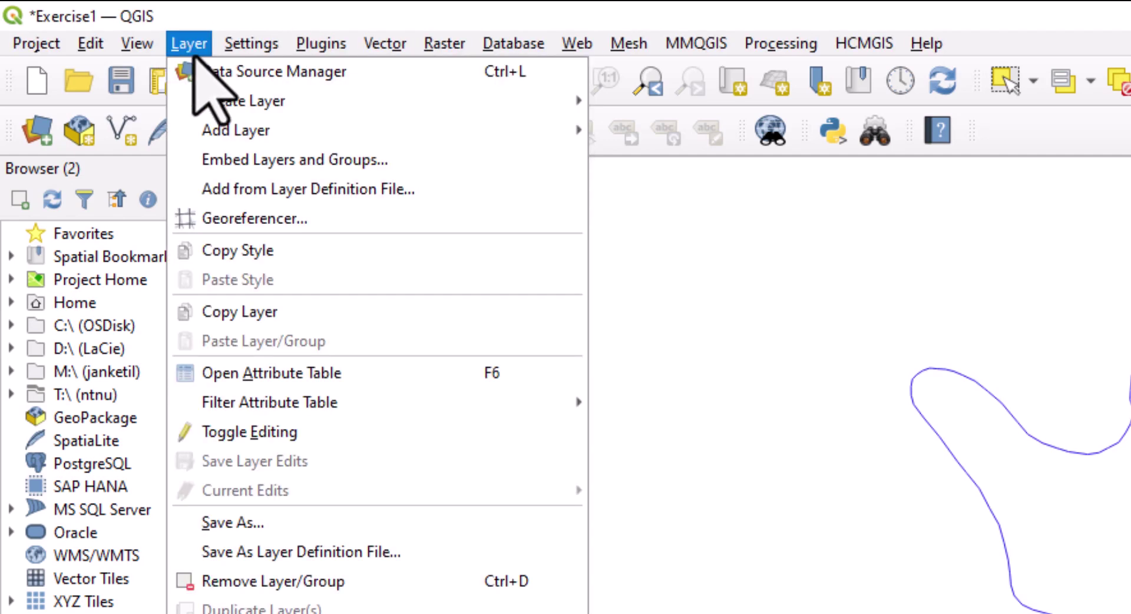
{"action": "mouse_move", "coordinate": [236, 129]}
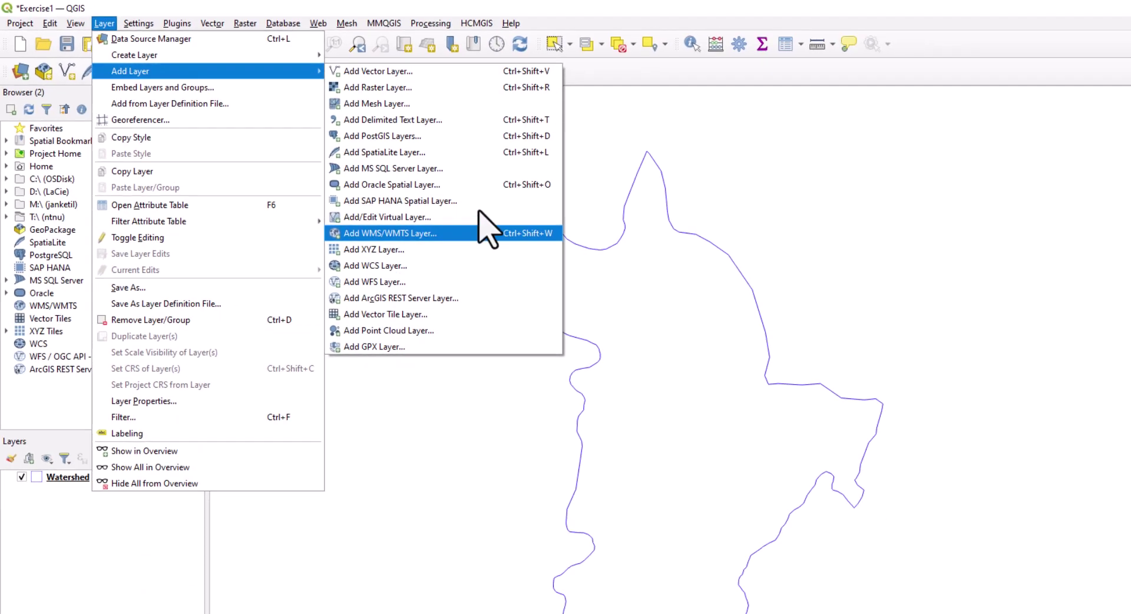
{"action": "left_click", "coordinate": [720, 424]}
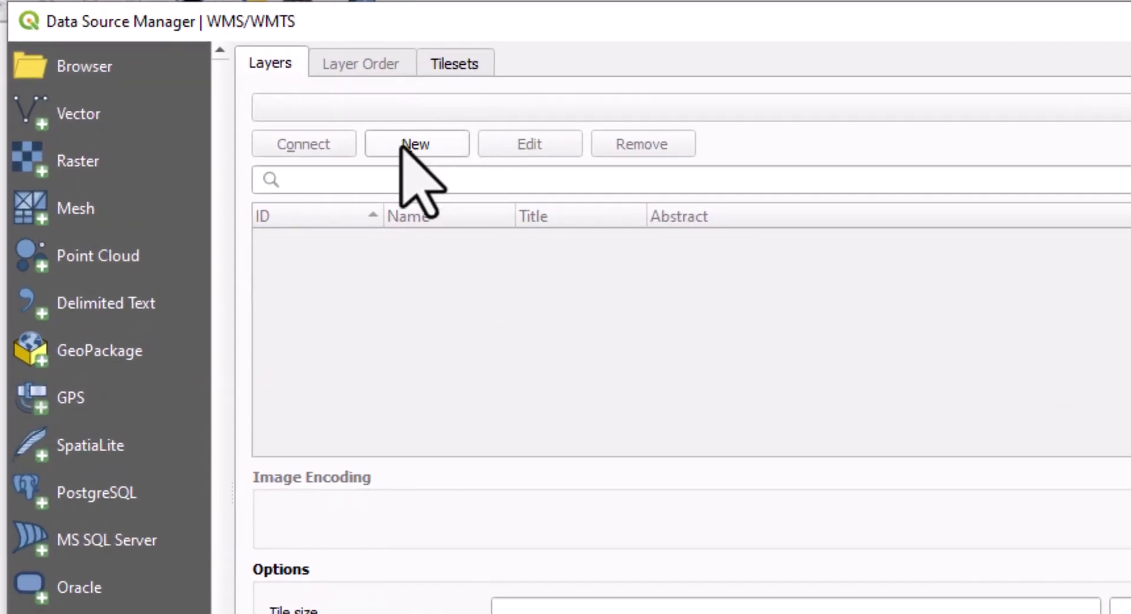
{"action": "left_click", "coordinate": [402, 147]}
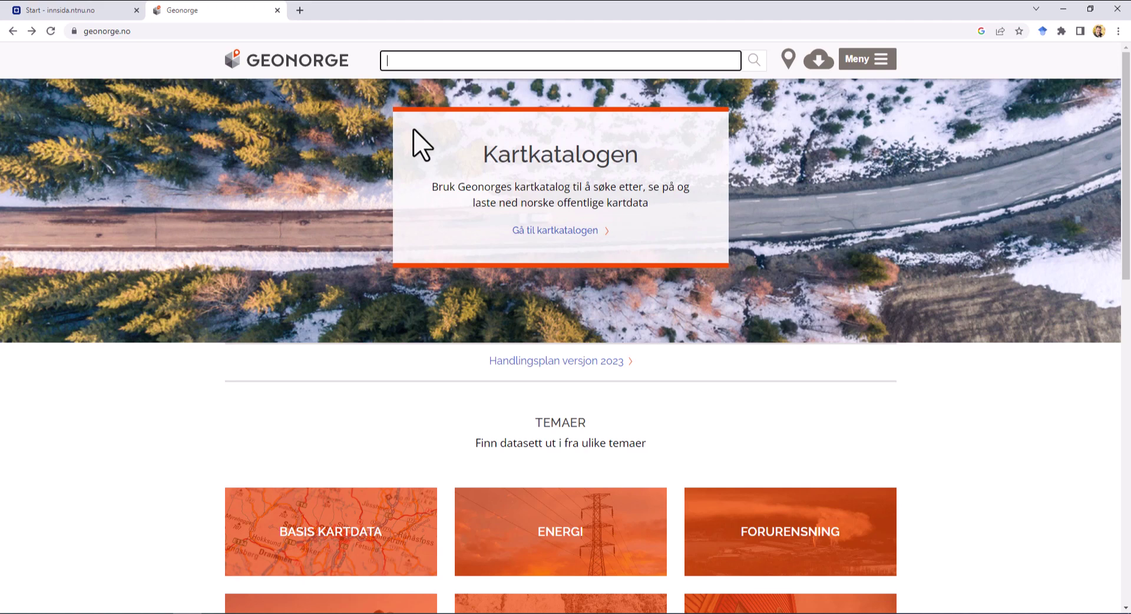
Search Geonorge for 'topografisk' and copy the Topografisk norgeskart 4 cache WMTS link address.
{"action": "type", "text": "topo"}
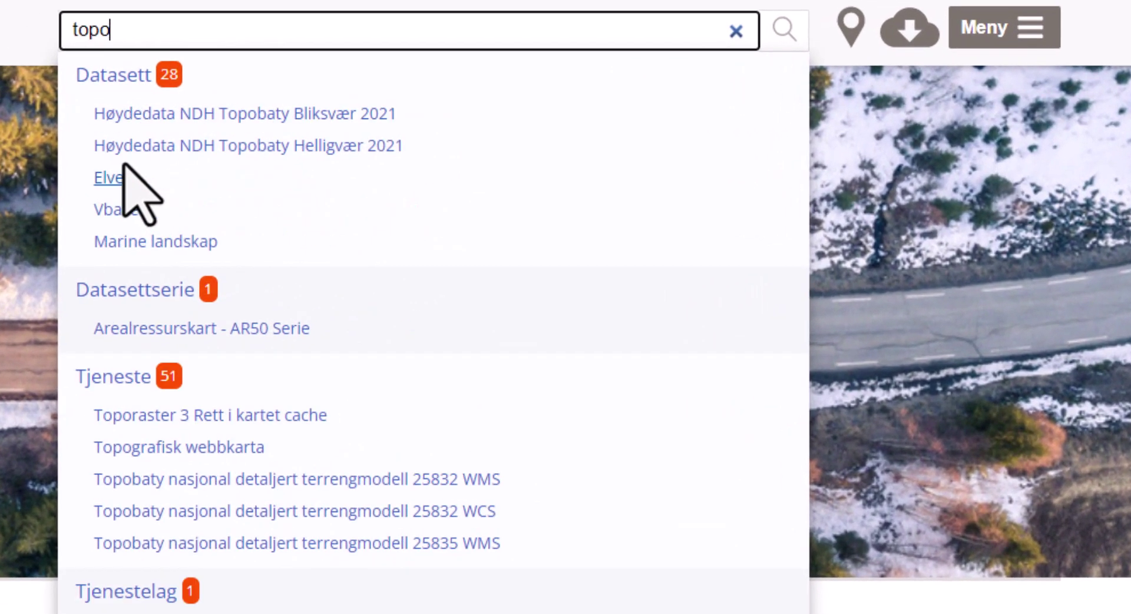
{"action": "type", "text": "grafisk"}
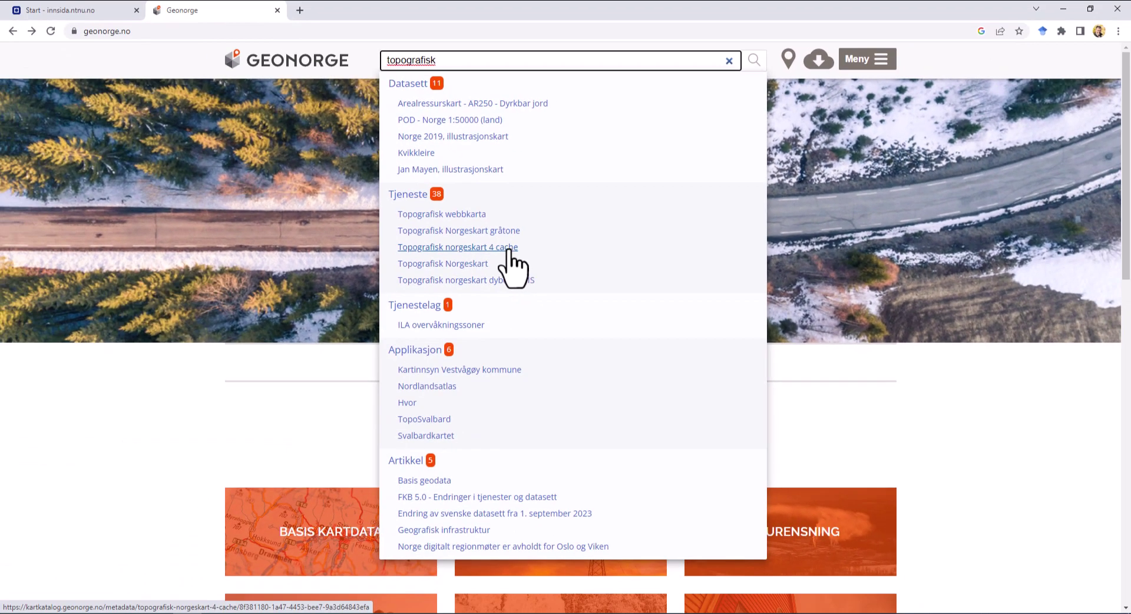
{"action": "left_click", "coordinate": [325, 394]}
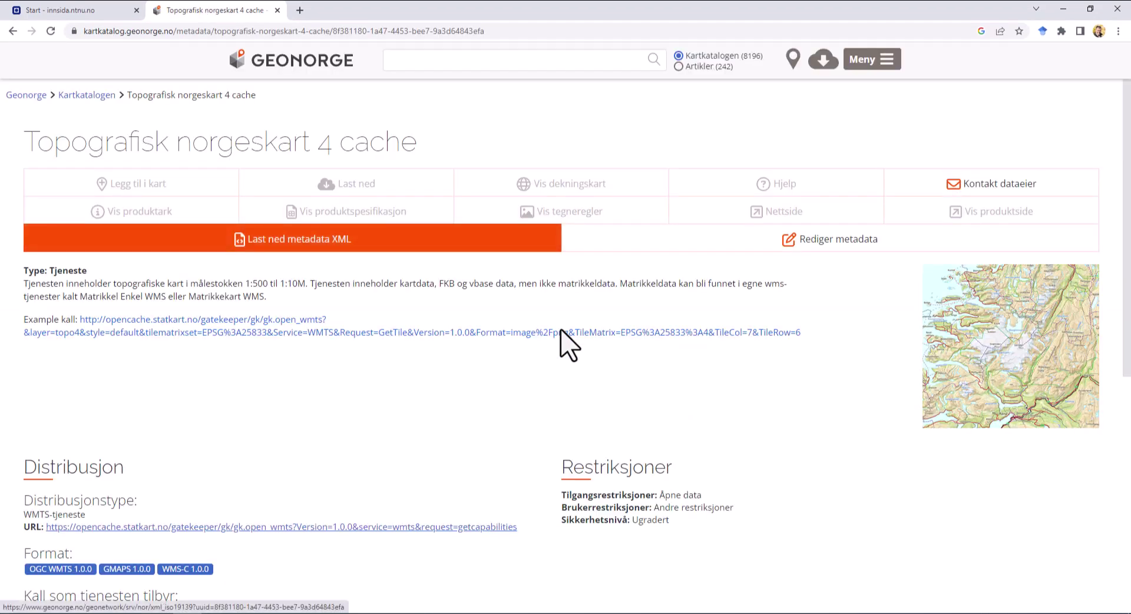
{"action": "scroll", "coordinate": [568, 348], "scroll_direction": "down", "scroll_amount": 1}
{"action": "scroll", "coordinate": [567, 347], "scroll_direction": "down", "scroll_amount": 1}
{"action": "scroll", "coordinate": [568, 345], "scroll_direction": "down", "scroll_amount": 1}
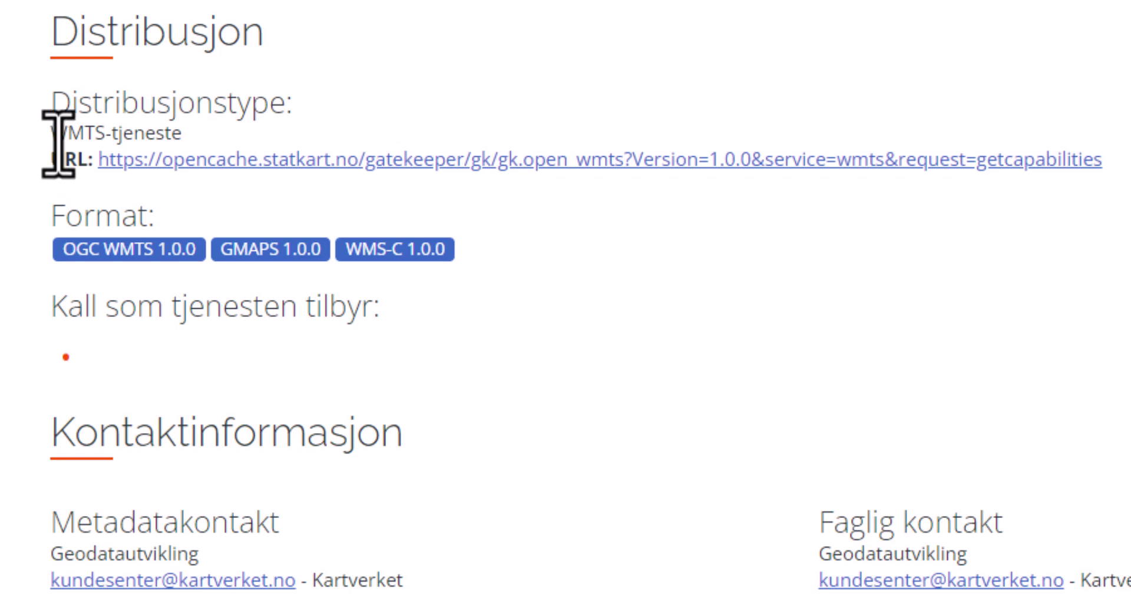
{"action": "right_click", "coordinate": [253, 159]}
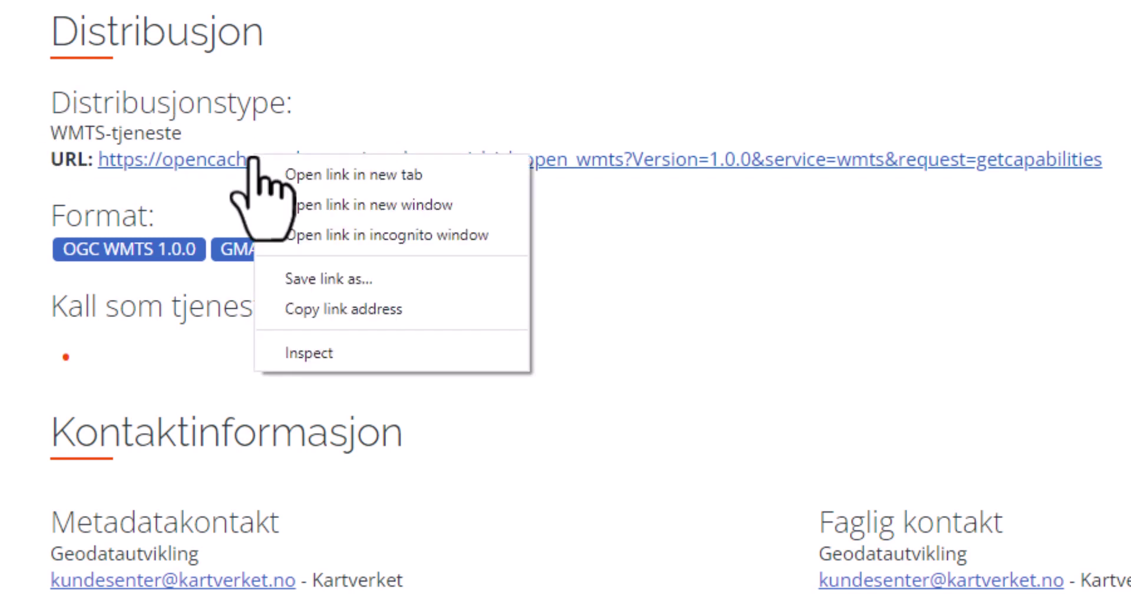
{"action": "left_click", "coordinate": [317, 310]}
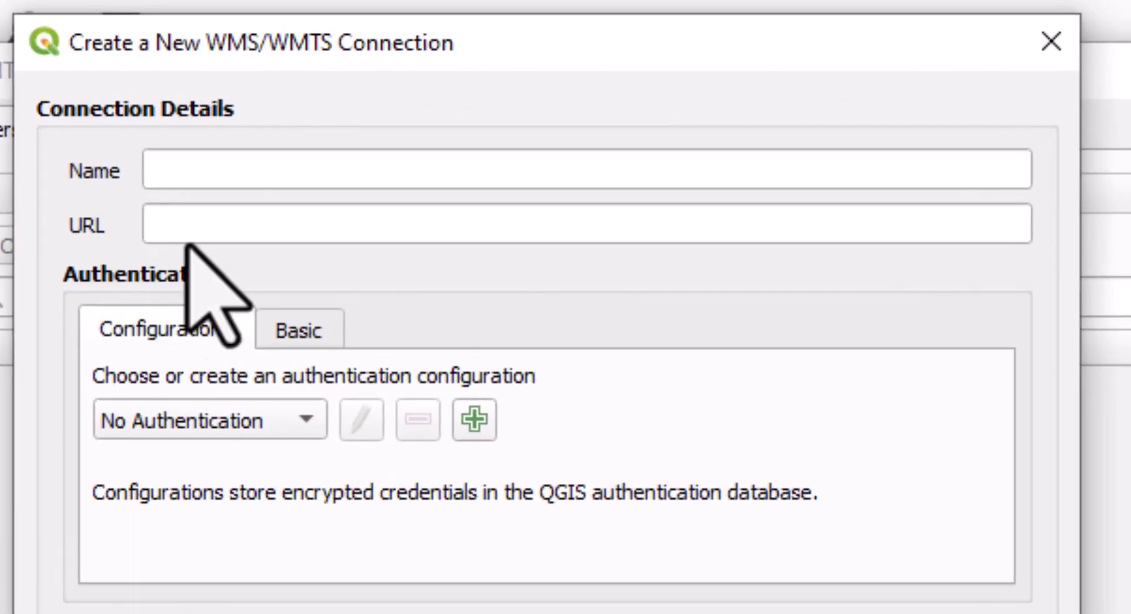
Save a 'Topographic Map' connection with the pasted WMTS URL and connect to list its tilesets.
{"action": "left_click", "coordinate": [203, 227]}
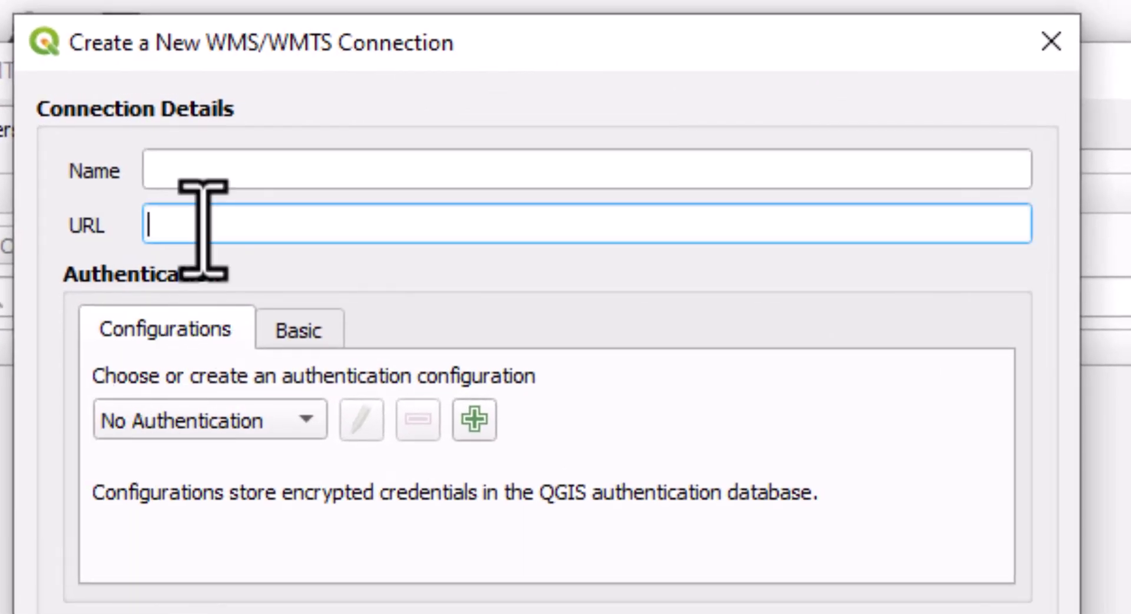
{"action": "key", "text": "ctrl+v"}
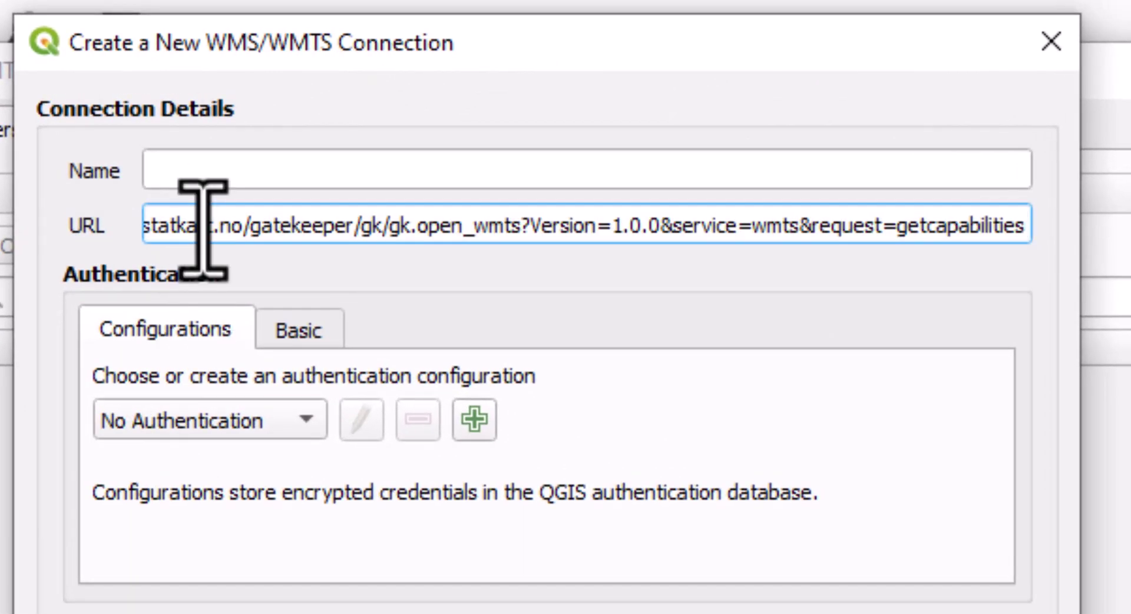
{"action": "left_click", "coordinate": [203, 165]}
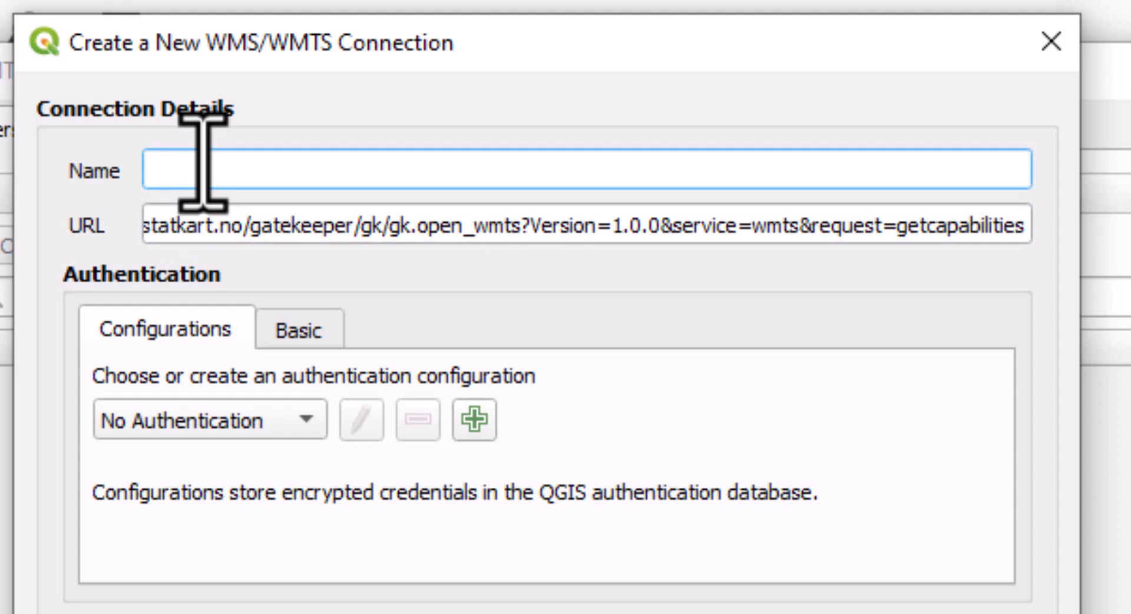
{"action": "type", "text": "Topographic Map"}
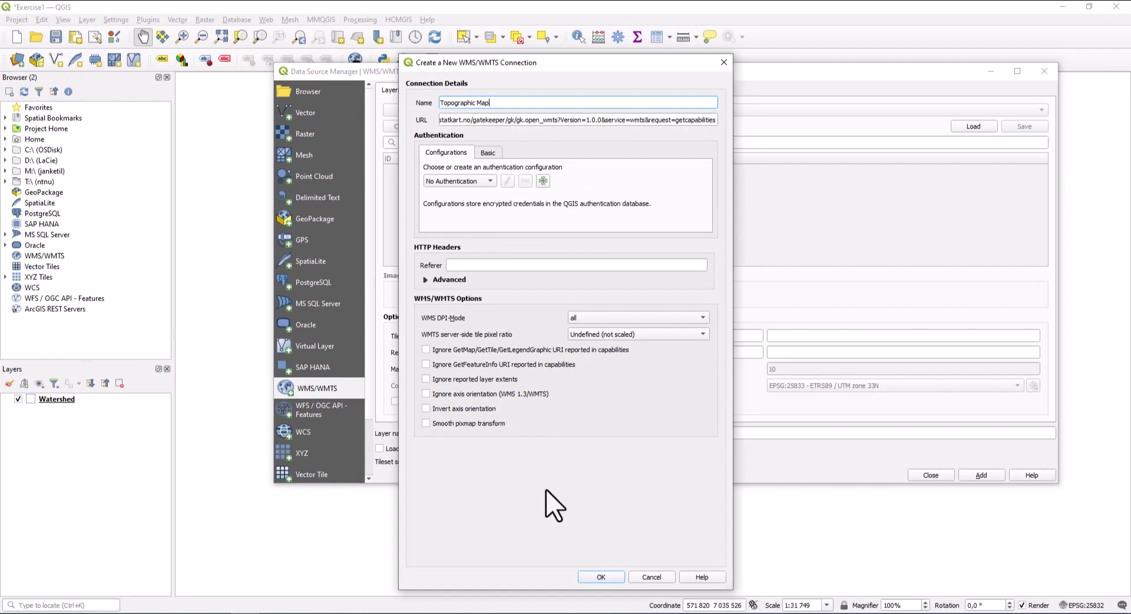
{"action": "left_click", "coordinate": [601, 576]}
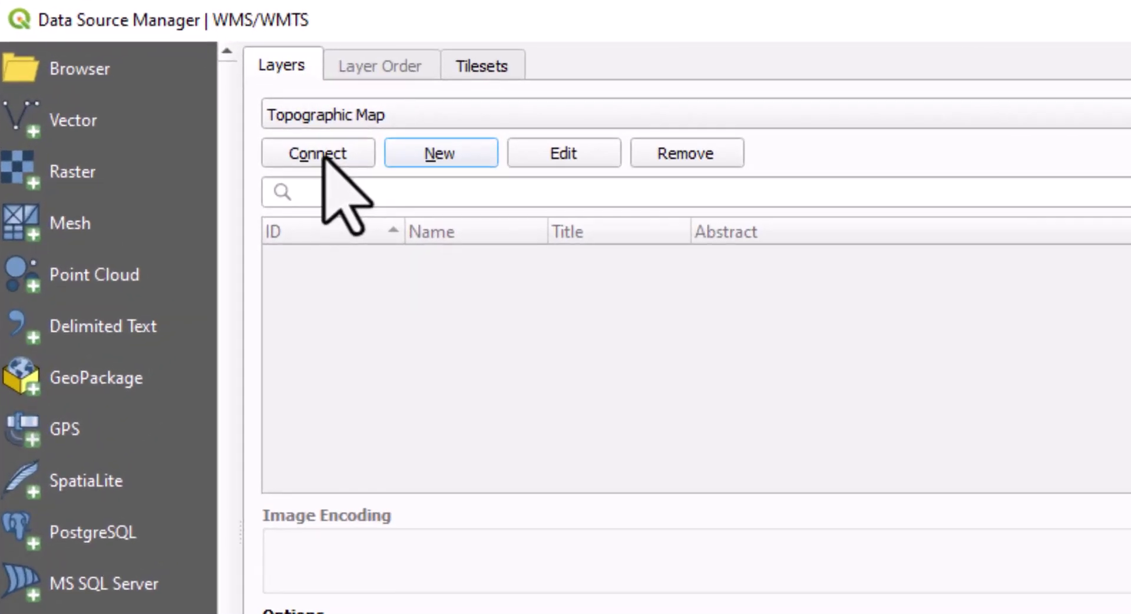
{"action": "left_click", "coordinate": [323, 154]}
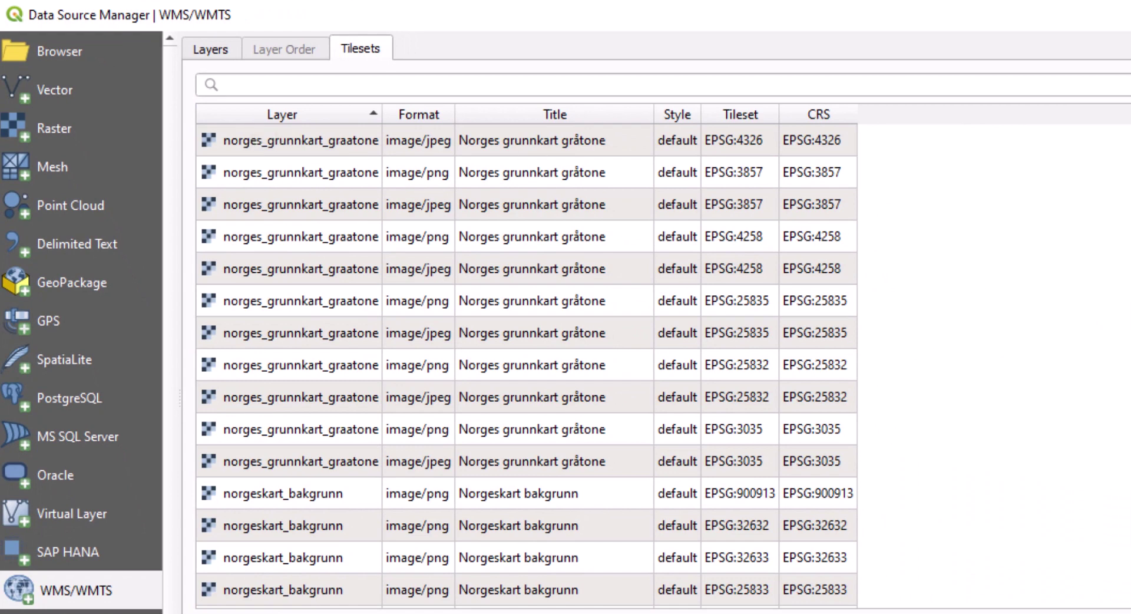
Add the bakgrunnskart_forenklet image/png EPSG:25832 tileset as a background layer.
{"action": "scroll", "coordinate": [893, 188], "scroll_direction": "up", "scroll_amount": 5}
{"action": "scroll", "coordinate": [893, 188], "scroll_direction": "up", "scroll_amount": 5}
{"action": "scroll", "coordinate": [893, 188], "scroll_direction": "up", "scroll_amount": 5}
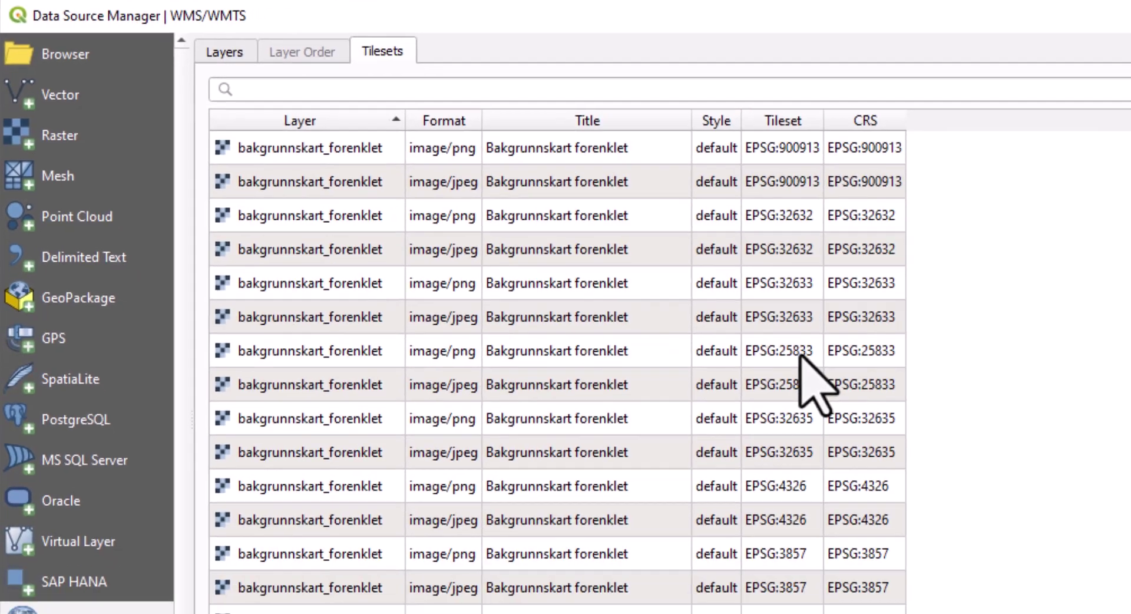
{"action": "scroll", "coordinate": [736, 508], "scroll_direction": "down", "scroll_amount": 2}
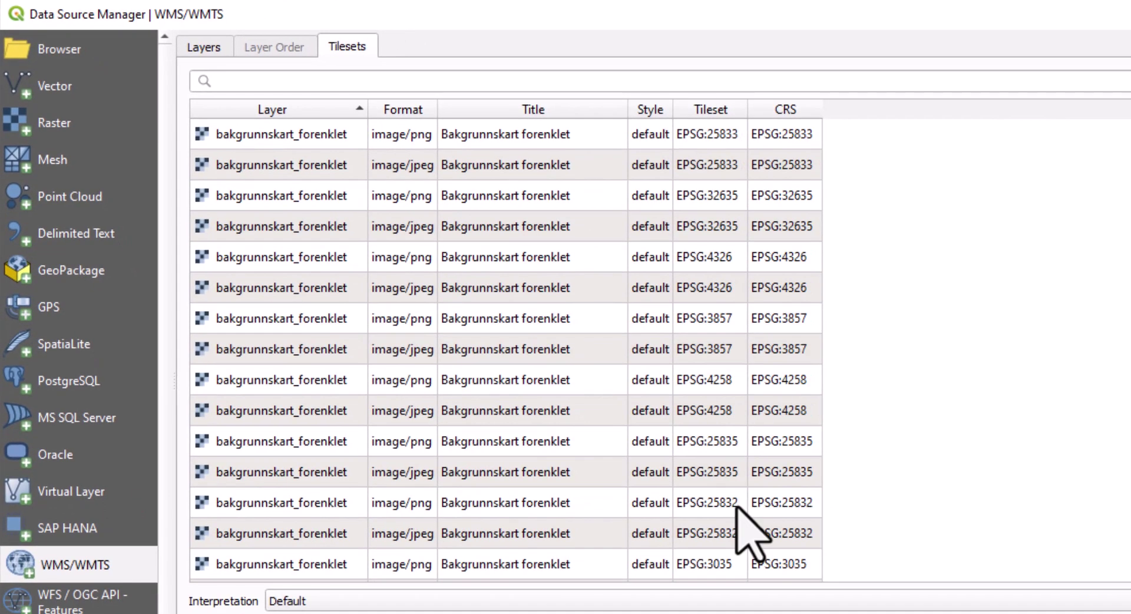
{"action": "left_click", "coordinate": [737, 507]}
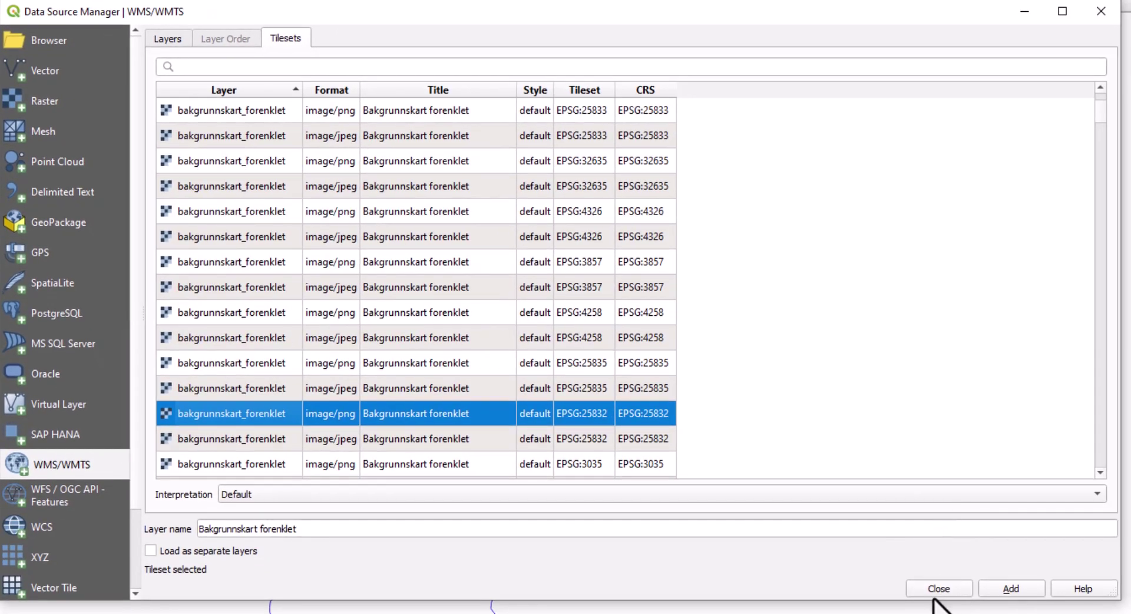
{"action": "left_click", "coordinate": [1013, 589]}
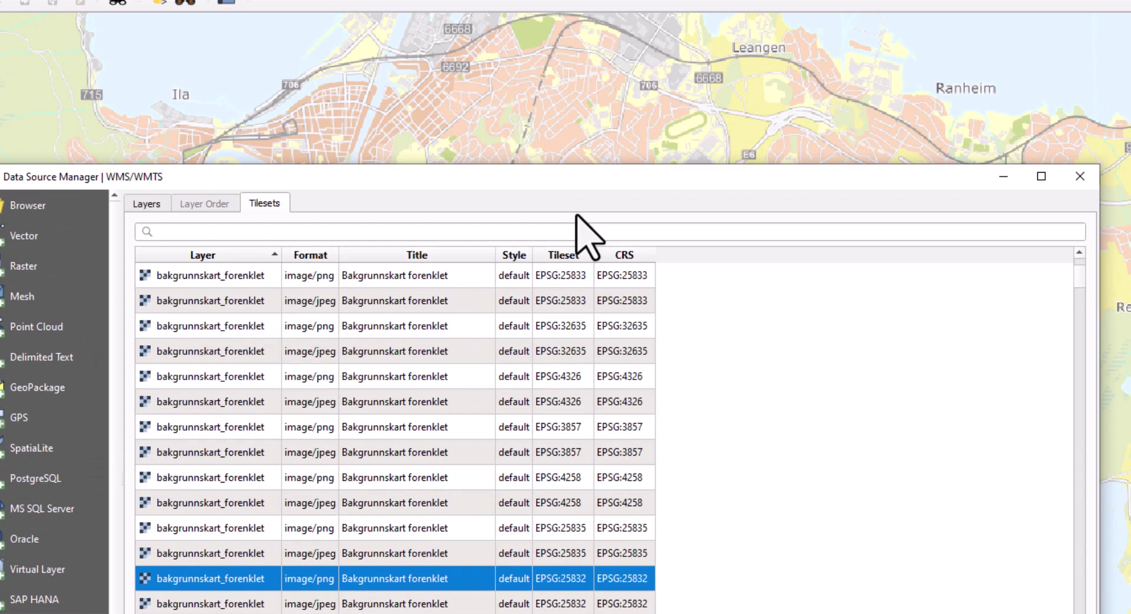
Add the norges_grunnkart_graatone image/png EPSG:25832 tileset, then close the Data Source Manager.
{"action": "scroll", "coordinate": [778, 377], "scroll_direction": "down", "scroll_amount": 1}
{"action": "scroll", "coordinate": [778, 377], "scroll_direction": "down", "scroll_amount": 2}
{"action": "scroll", "coordinate": [777, 372], "scroll_direction": "down", "scroll_amount": 1}
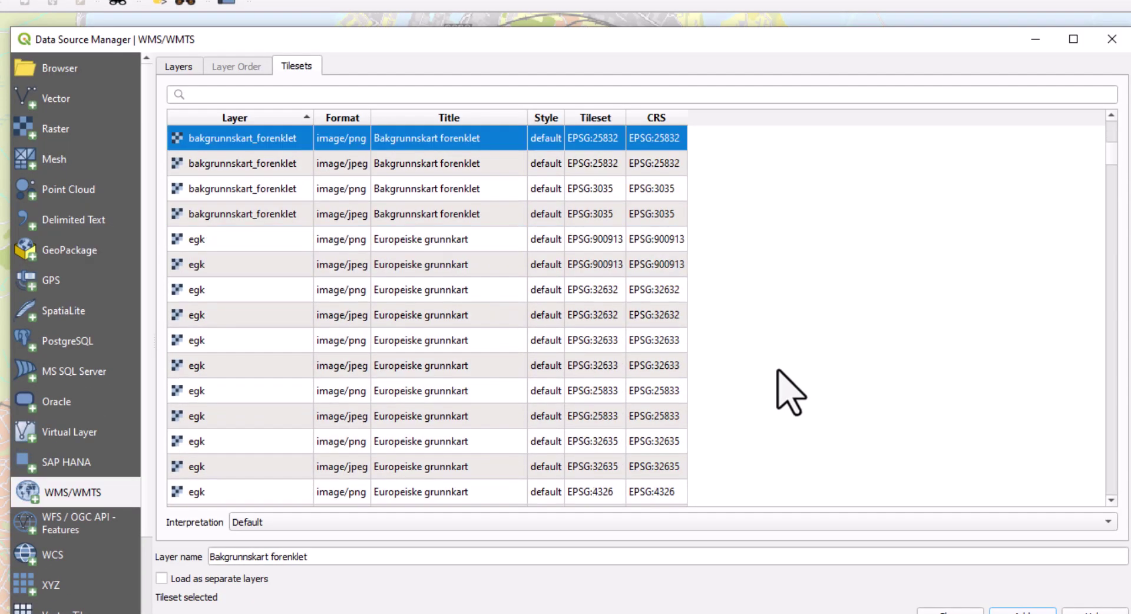
{"action": "scroll", "coordinate": [707, 377], "scroll_direction": "down", "scroll_amount": 3}
{"action": "scroll", "coordinate": [725, 371], "scroll_direction": "down", "scroll_amount": 2}
{"action": "scroll", "coordinate": [775, 353], "scroll_direction": "down", "scroll_amount": 3}
{"action": "scroll", "coordinate": [787, 368], "scroll_direction": "down", "scroll_amount": 1}
{"action": "scroll", "coordinate": [787, 368], "scroll_direction": "down", "scroll_amount": 1}
{"action": "scroll", "coordinate": [786, 369], "scroll_direction": "down", "scroll_amount": 4}
{"action": "scroll", "coordinate": [787, 368], "scroll_direction": "down", "scroll_amount": 1}
{"action": "scroll", "coordinate": [787, 368], "scroll_direction": "down", "scroll_amount": 4}
{"action": "scroll", "coordinate": [786, 369], "scroll_direction": "down", "scroll_amount": 3}
{"action": "scroll", "coordinate": [786, 368], "scroll_direction": "down", "scroll_amount": 2}
{"action": "scroll", "coordinate": [786, 368], "scroll_direction": "down", "scroll_amount": 3}
{"action": "scroll", "coordinate": [648, 236], "scroll_direction": "down", "scroll_amount": 5}
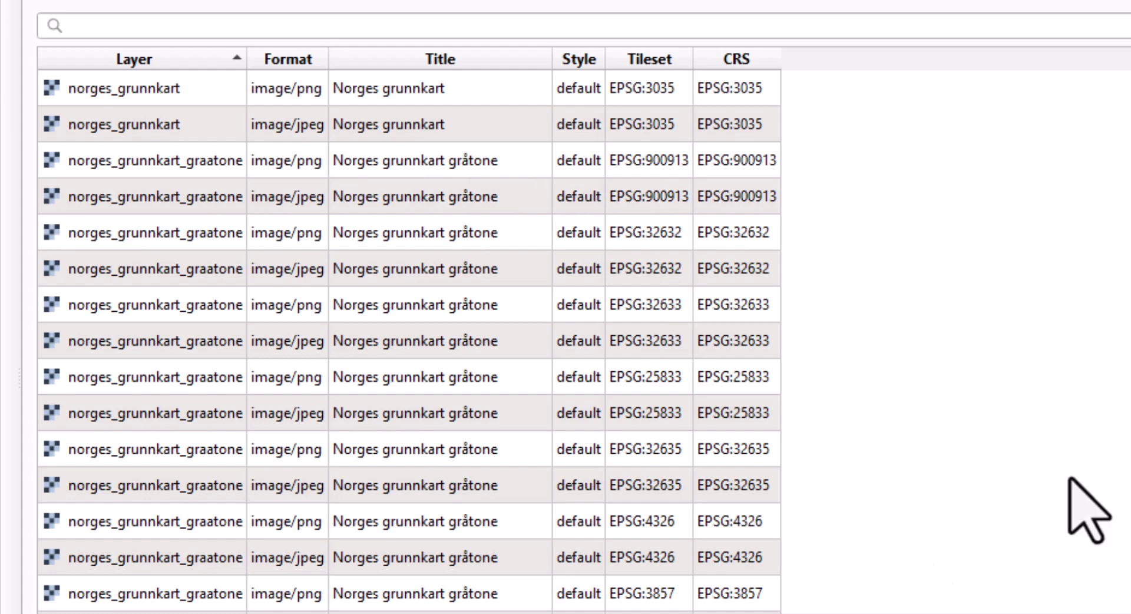
{"action": "scroll", "coordinate": [972, 475], "scroll_direction": "down", "scroll_amount": 3}
{"action": "left_click", "coordinate": [472, 481]}
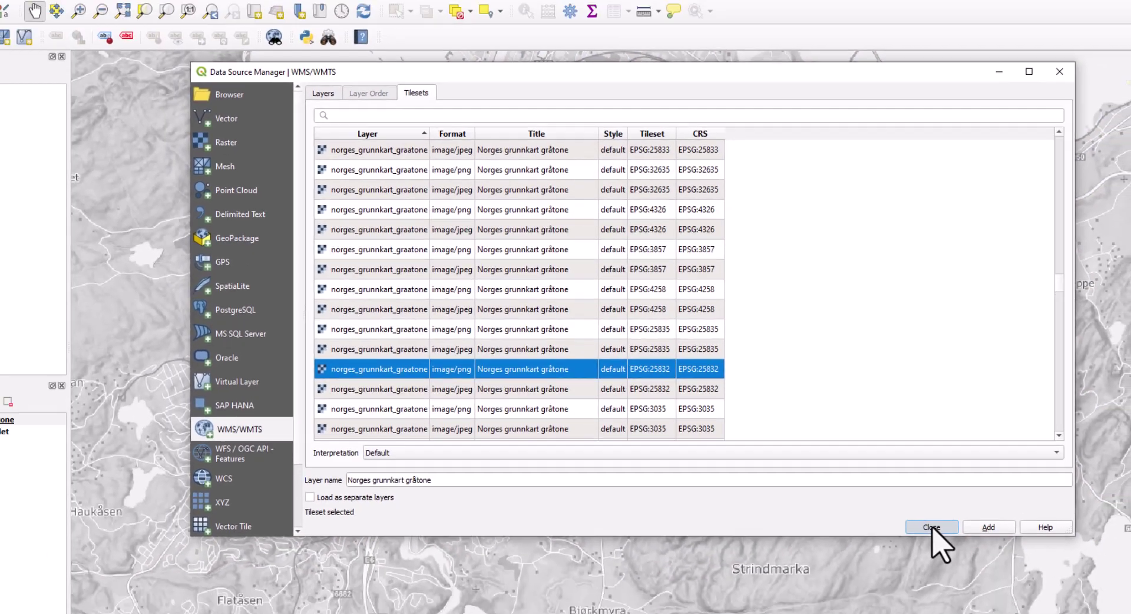
{"action": "left_click", "coordinate": [932, 528]}
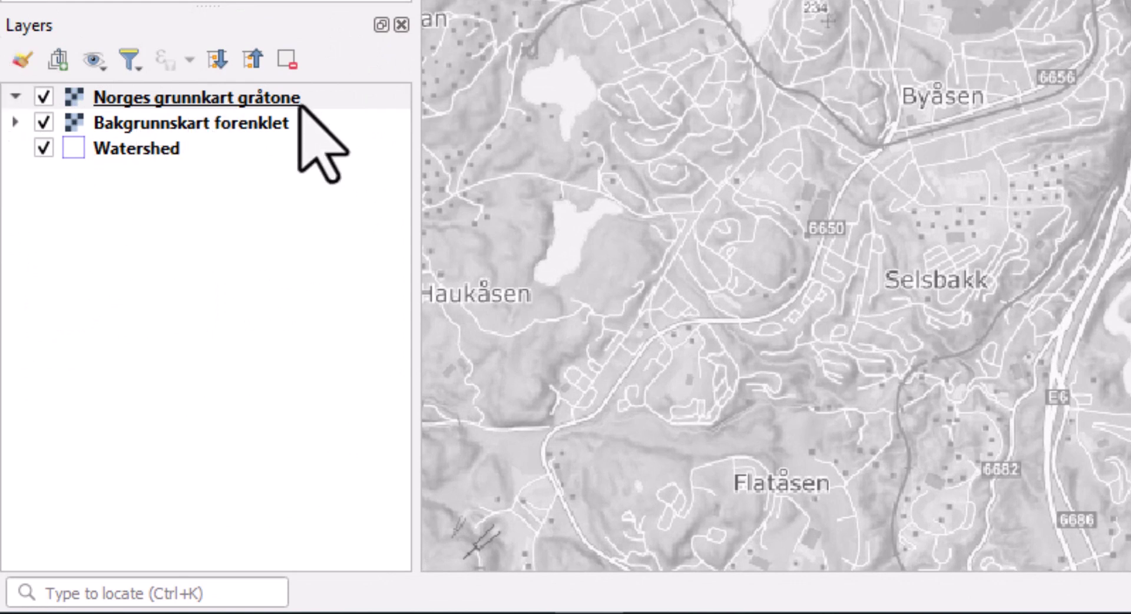
Hide Norges grunnkart gråtone and move the Watershed layer to the top of the layer list.
{"action": "left_click", "coordinate": [41, 95]}
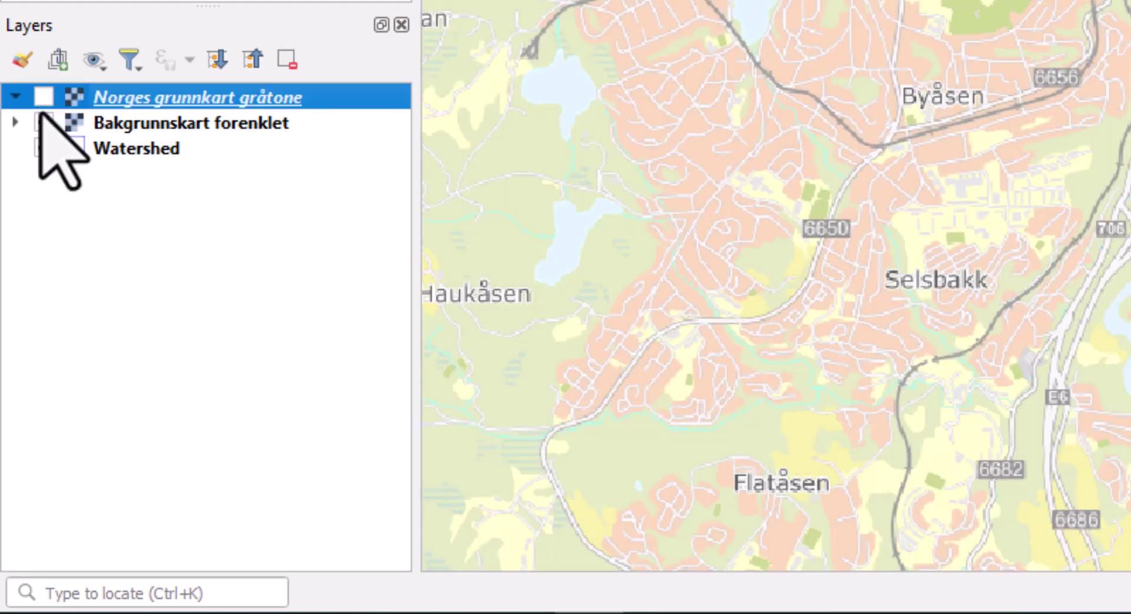
{"action": "left_click", "coordinate": [133, 155]}
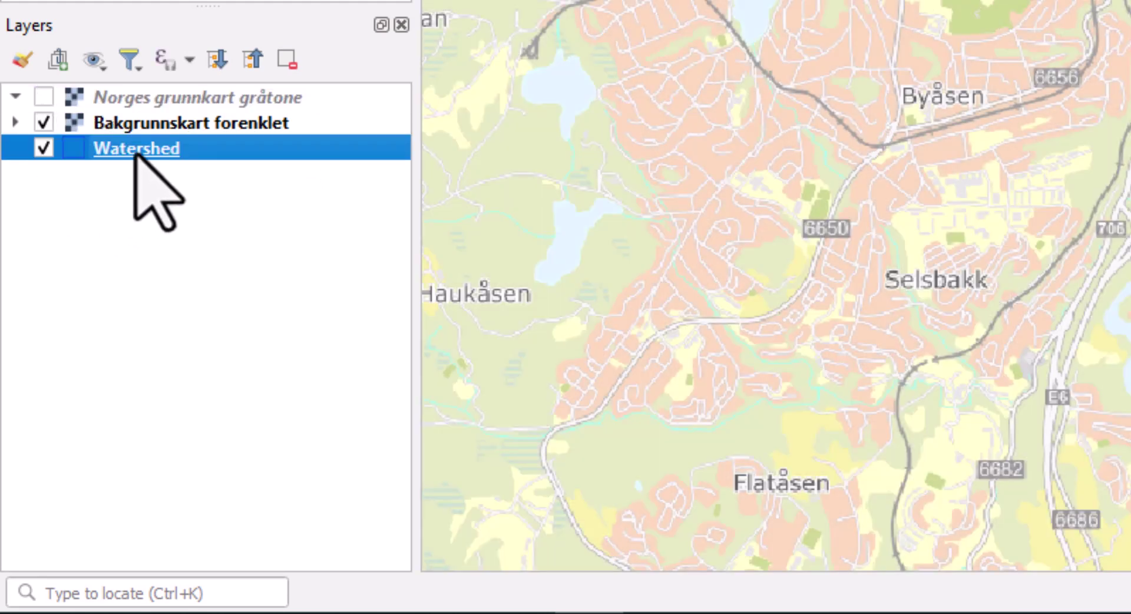
{"action": "left_click_drag", "start_coordinate": [135, 154], "coordinate": [140, 93]}
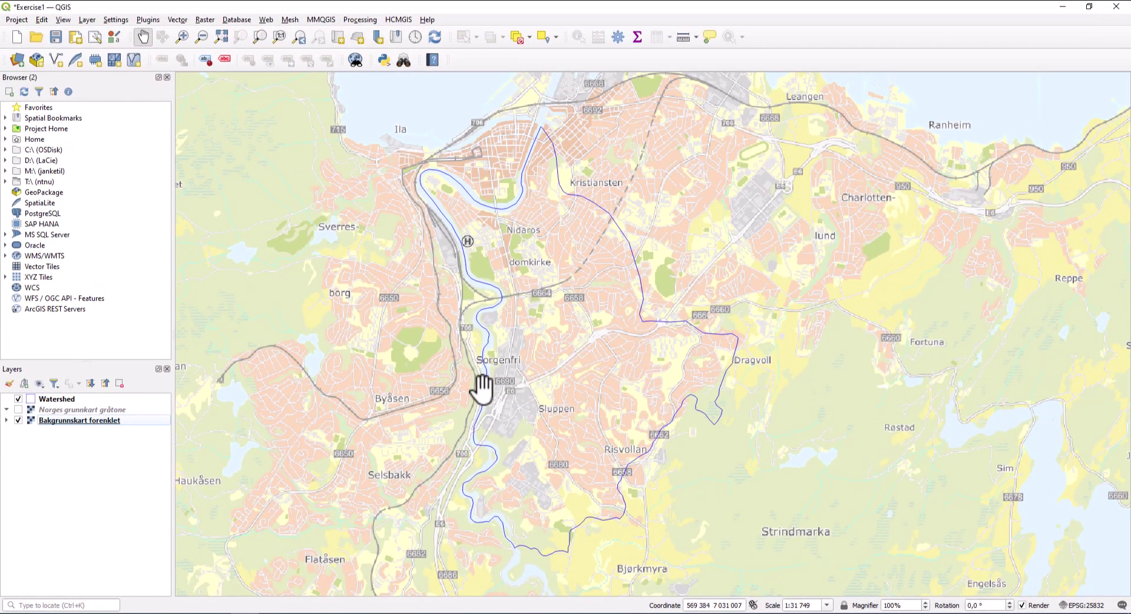
{"action": "mouse_move", "coordinate": [583, 345]}
{"action": "left_mouse_down"}
{"action": "mouse_move", "coordinate": [808, 418]}
{"action": "mouse_move", "coordinate": [783, 315]}
{"action": "left_mouse_up"}
{"action": "scroll", "coordinate": [787, 309], "scroll_direction": "down", "scroll_amount": 1}
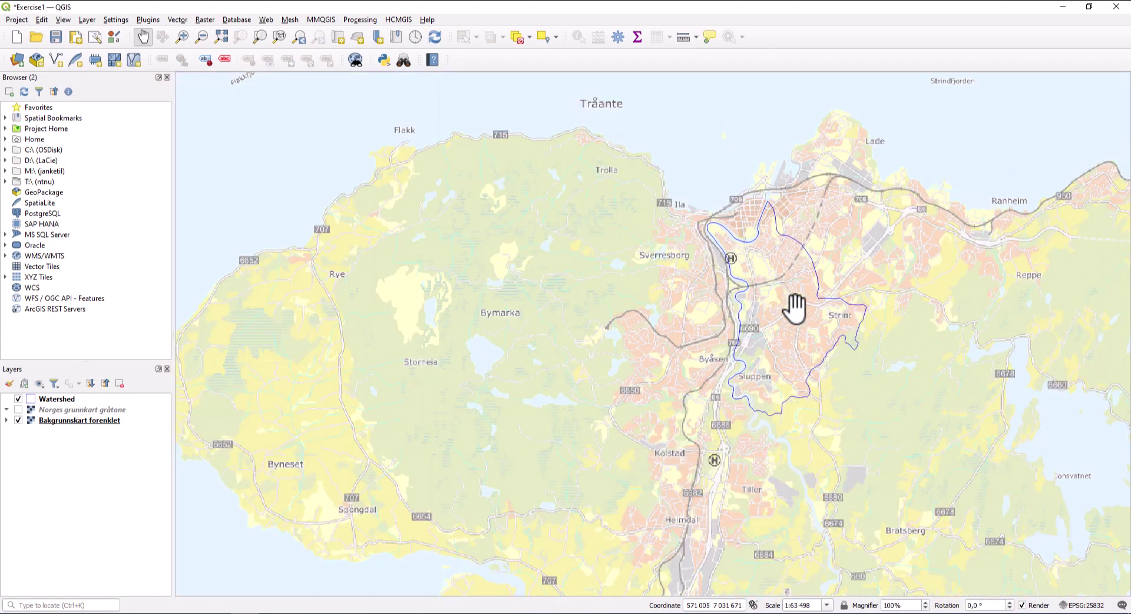
{"action": "scroll", "coordinate": [795, 306], "scroll_direction": "down", "scroll_amount": 1}
{"action": "scroll", "coordinate": [804, 343], "scroll_direction": "up", "scroll_amount": 1}
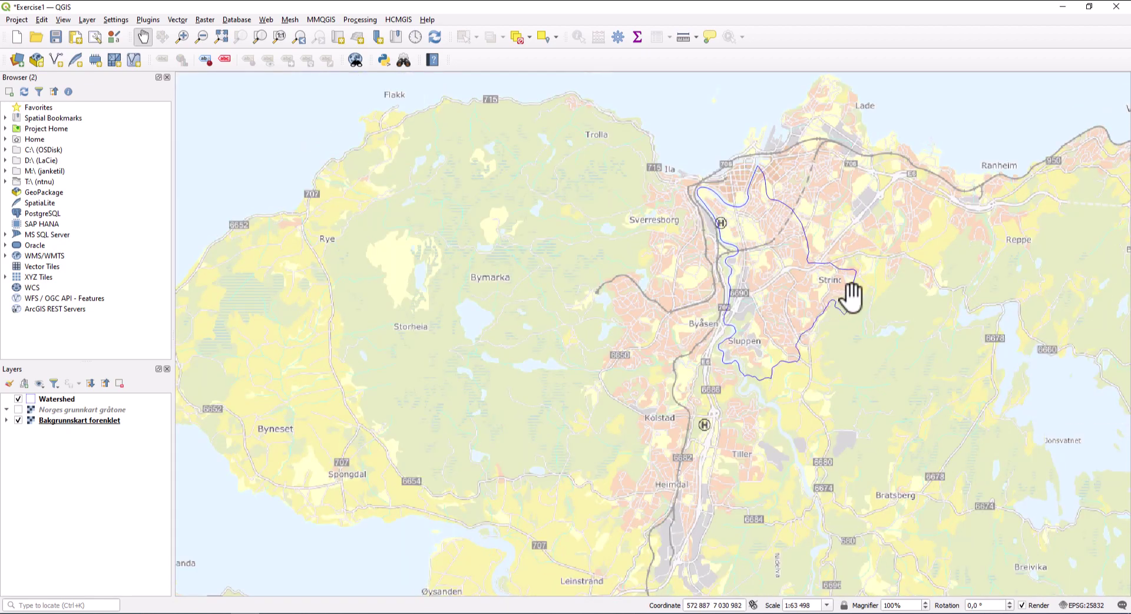
{"action": "left_click_drag", "start_coordinate": [911, 257], "coordinate": [533, 305]}
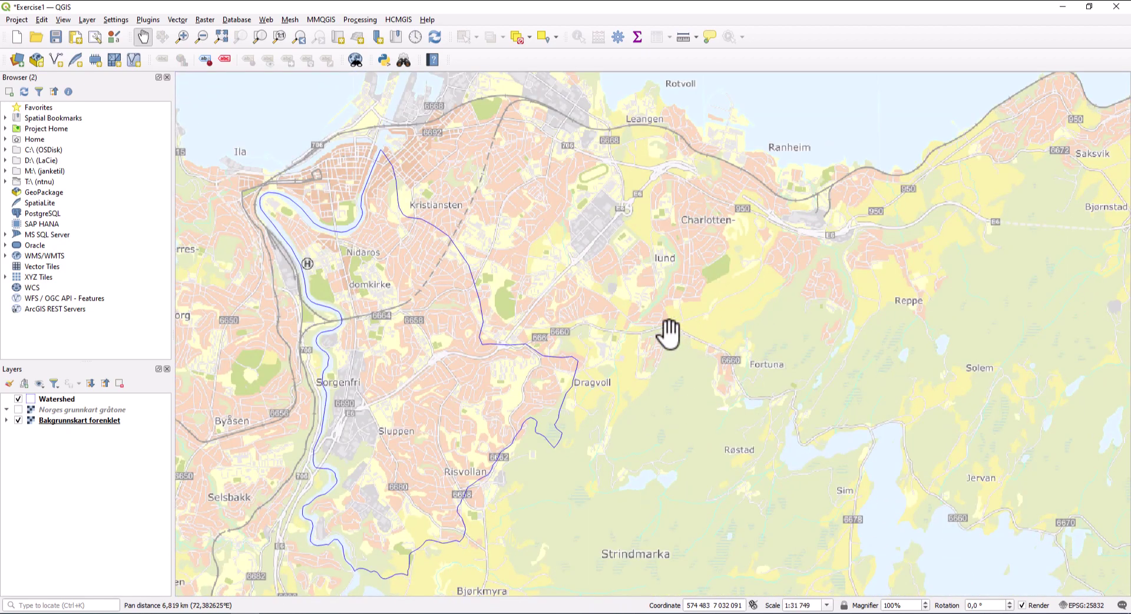
{"action": "scroll", "coordinate": [377, 365], "scroll_direction": "up", "scroll_amount": 1}
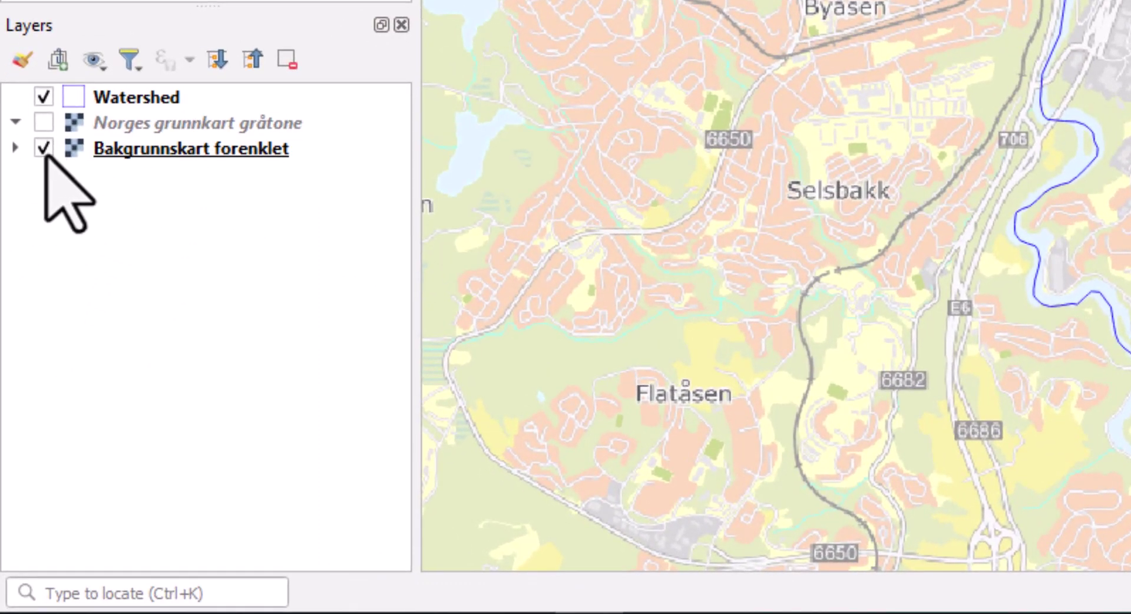
{"action": "left_click", "coordinate": [42, 165]}
{"action": "scroll", "coordinate": [618, 303], "scroll_direction": "down", "scroll_amount": 2}
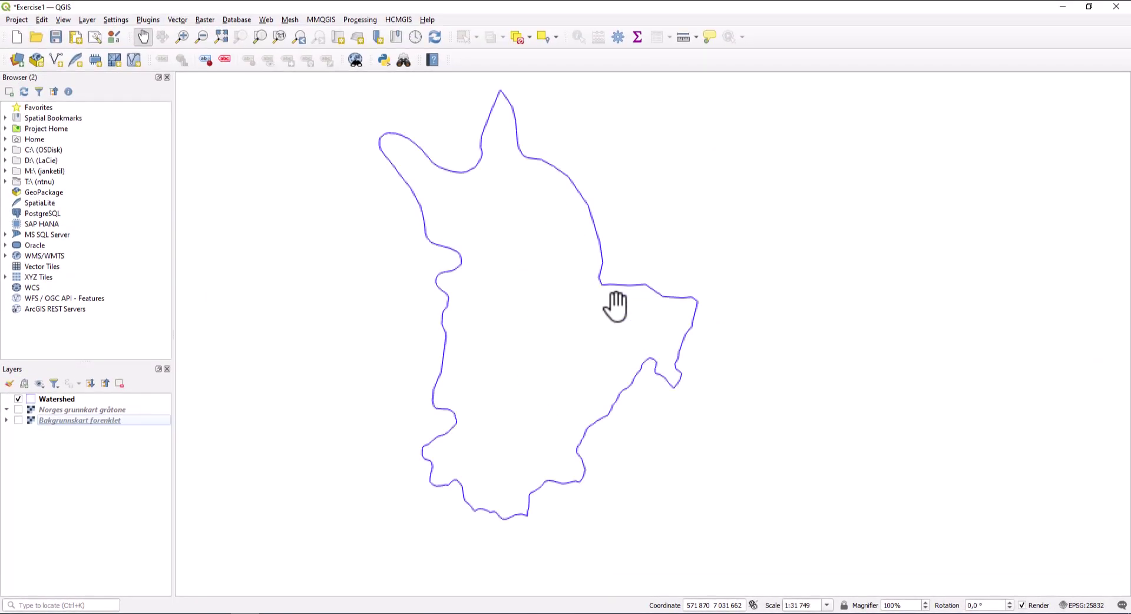
{"action": "scroll", "coordinate": [616, 306], "scroll_direction": "up", "scroll_amount": 1}
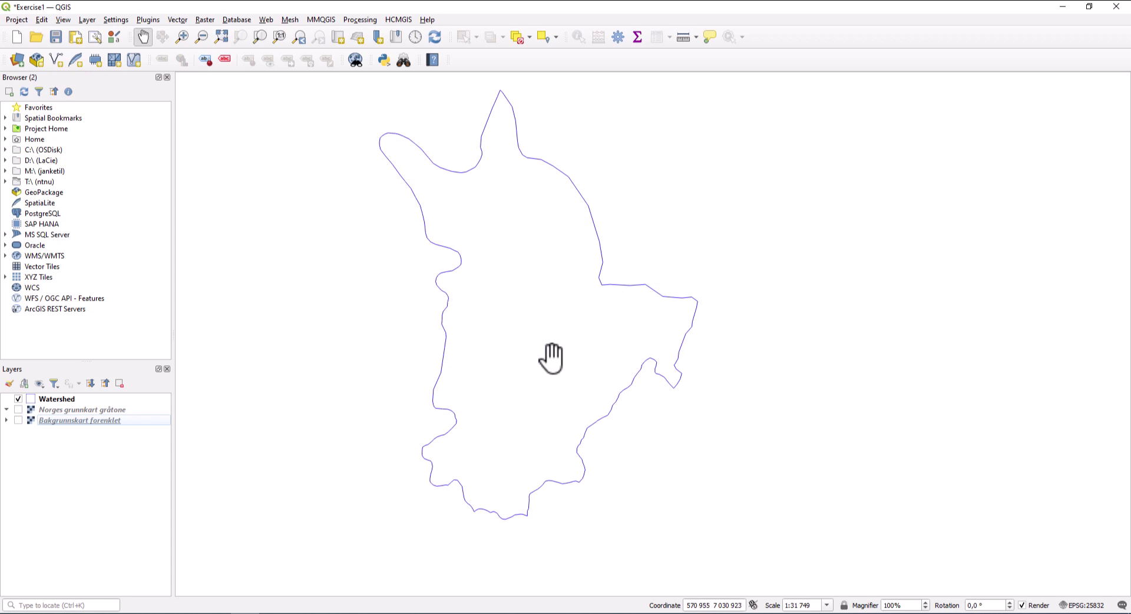
{"action": "left_click", "coordinate": [18, 420]}
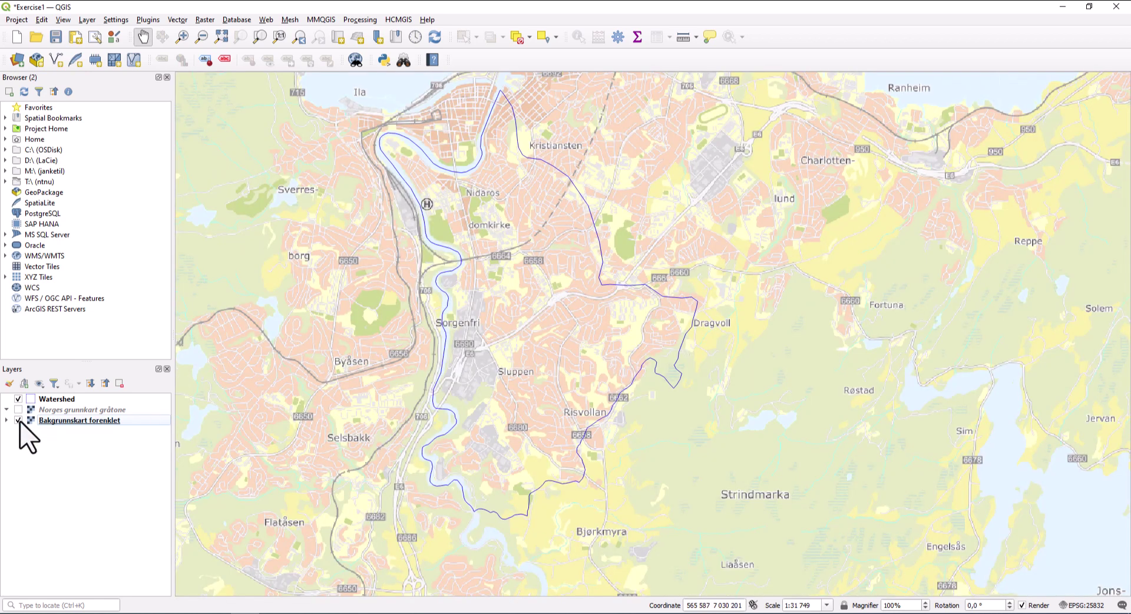